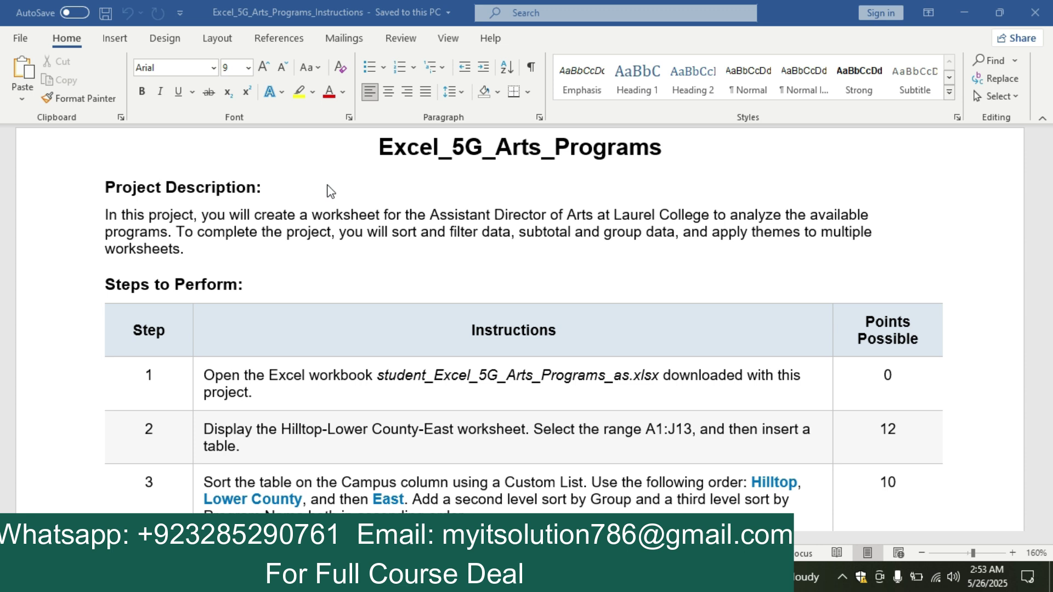
Look through the project instructions in the Word document and highlight the step 1 instruction in yellow.
click(1046, 153)
drag(1046, 154, 1048, 415)
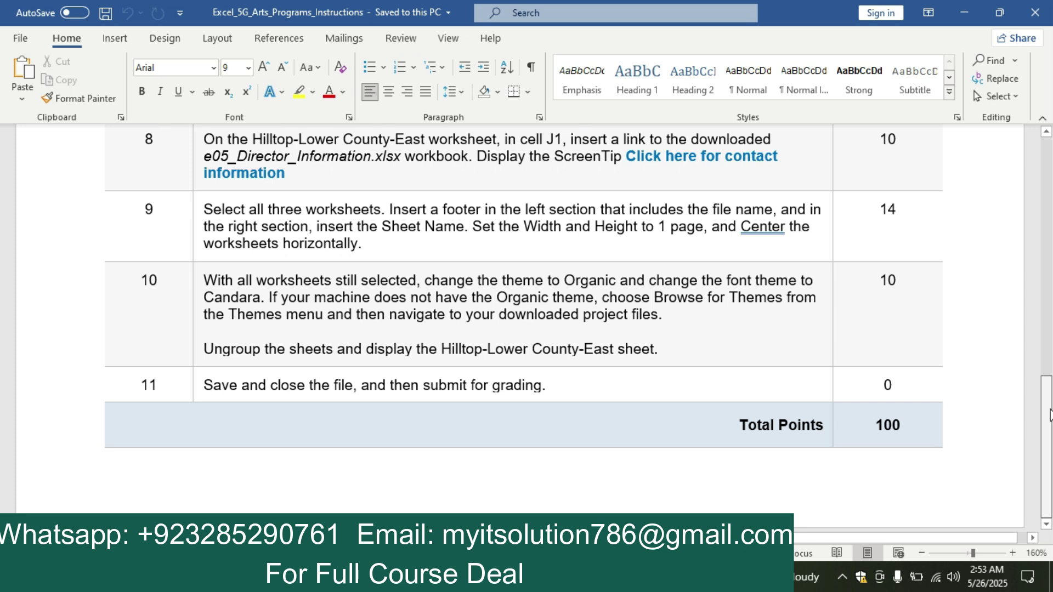
drag(1048, 416, 1049, 145)
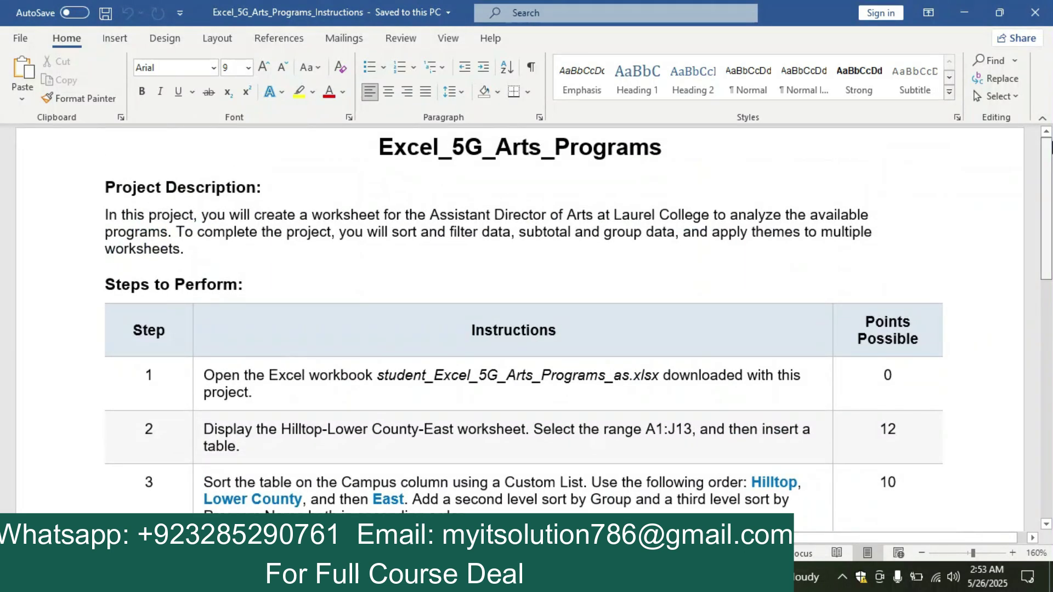
click(198, 379)
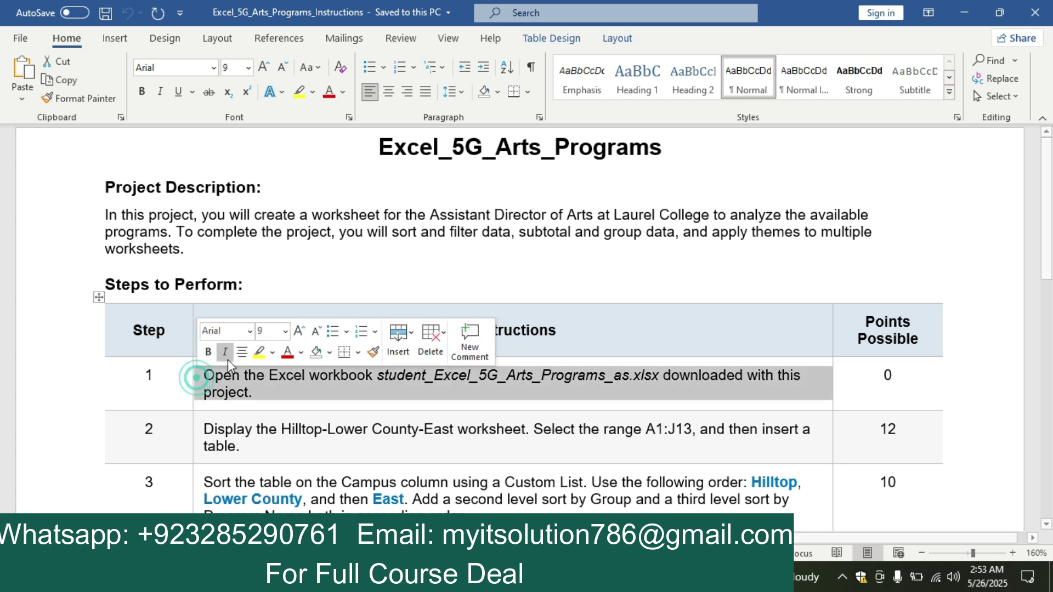
click(256, 353)
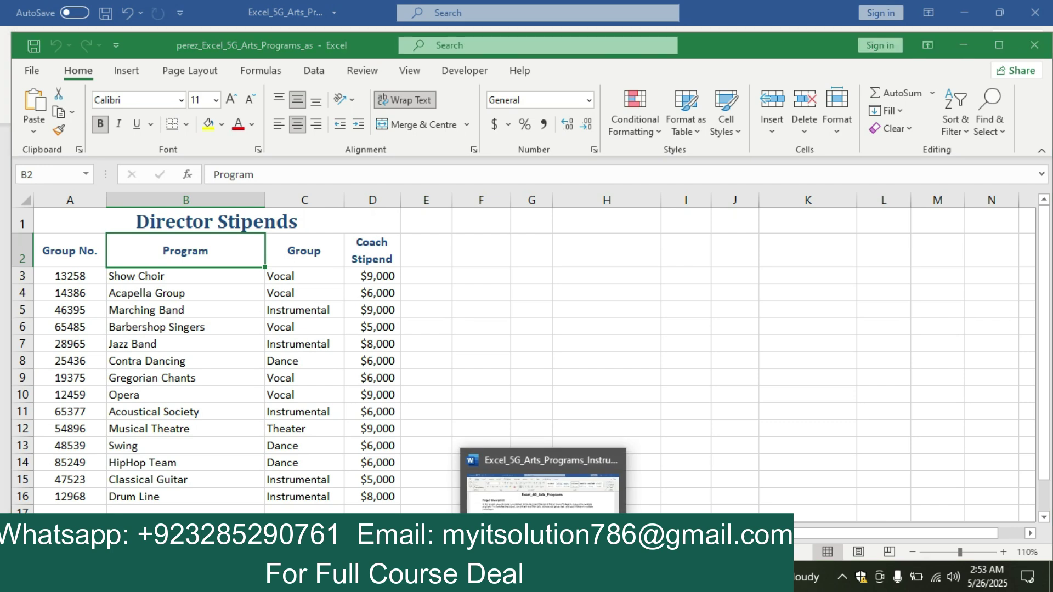
Return to the Word instructions and highlight the step 2 instruction in yellow.
click(517, 580)
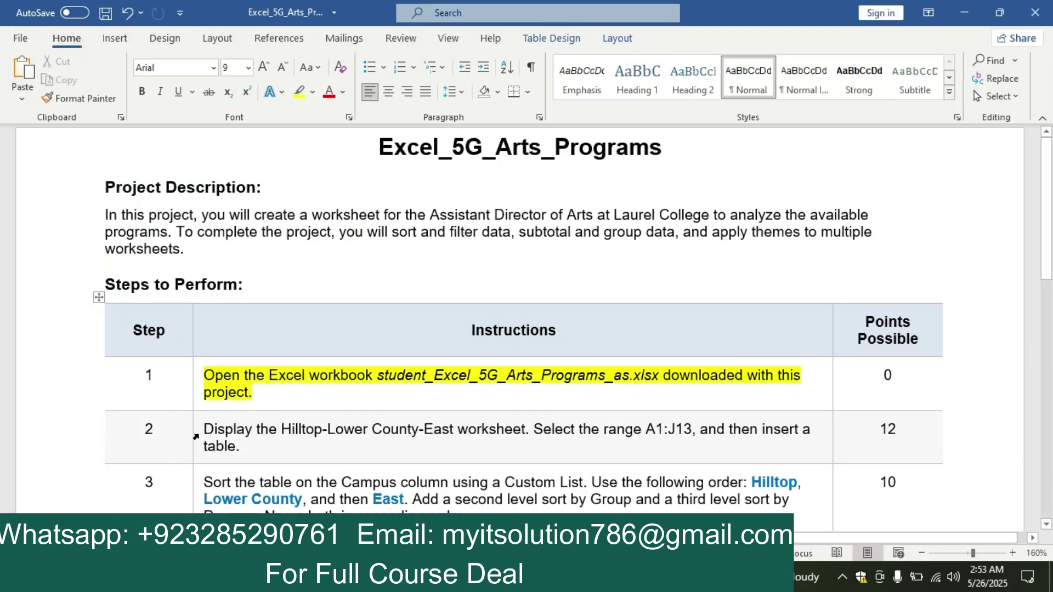
click(196, 436)
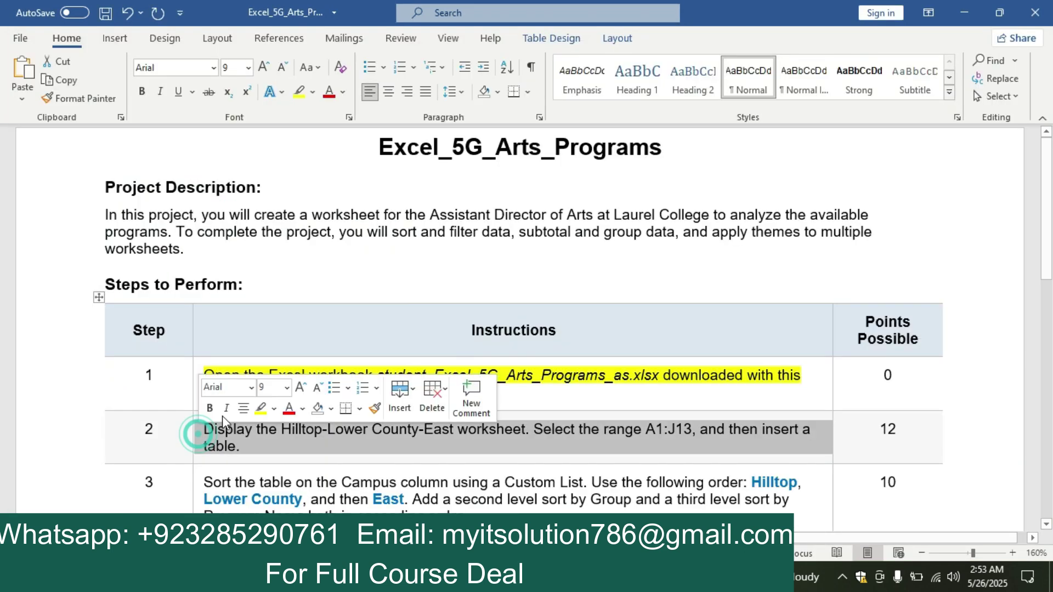
click(261, 408)
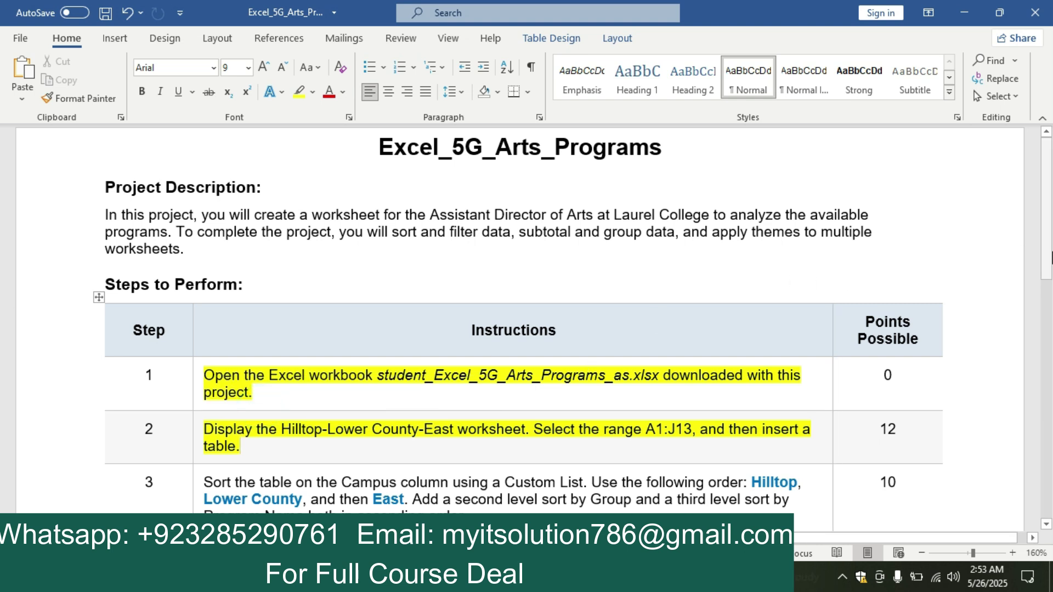
scroll(1034, 251, down, 3)
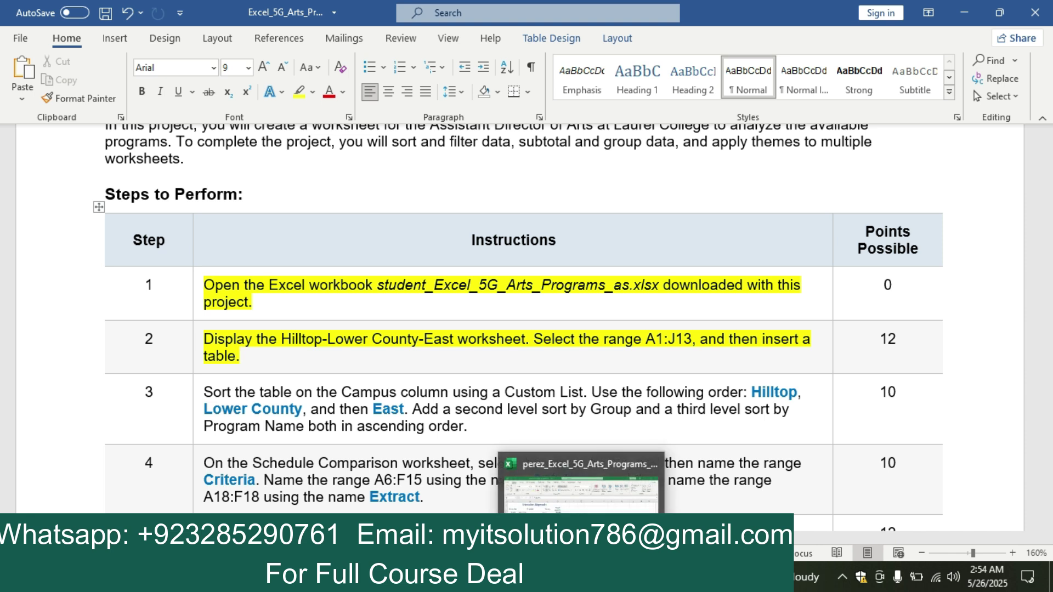
Switch to the Arts Programs workbook in Excel and maximize its window, rechecking step 2 in the Word instructions.
click(581, 578)
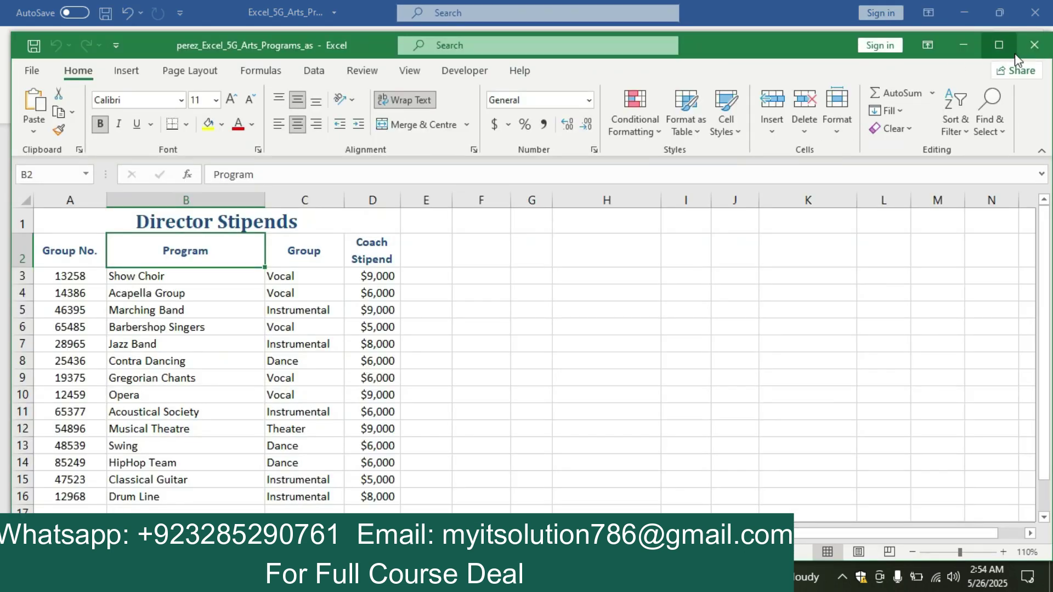
click(999, 45)
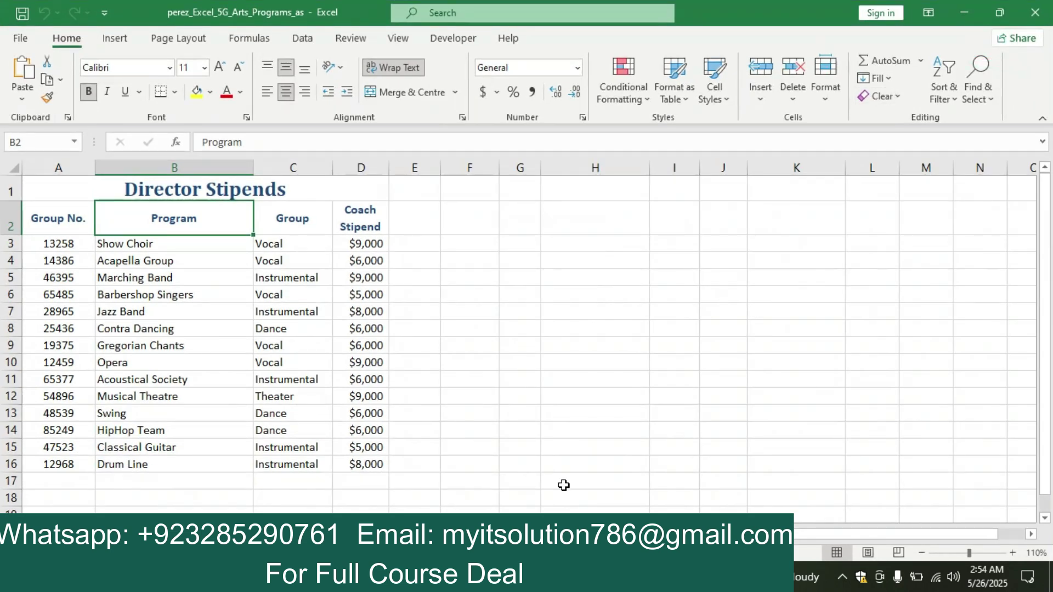
click(556, 579)
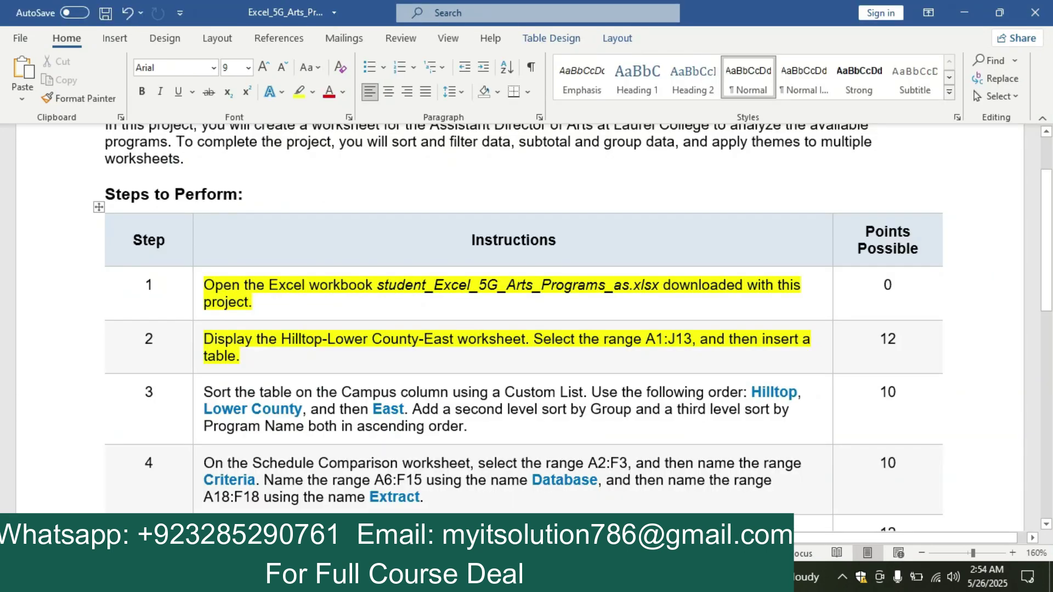
click(581, 579)
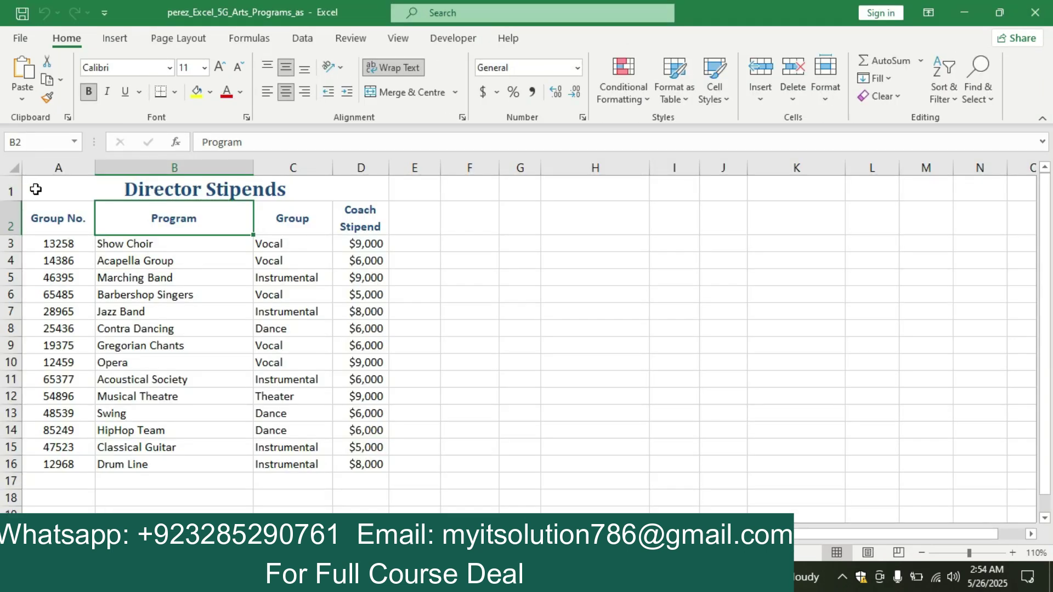
click(36, 189)
drag(37, 190, 259, 346)
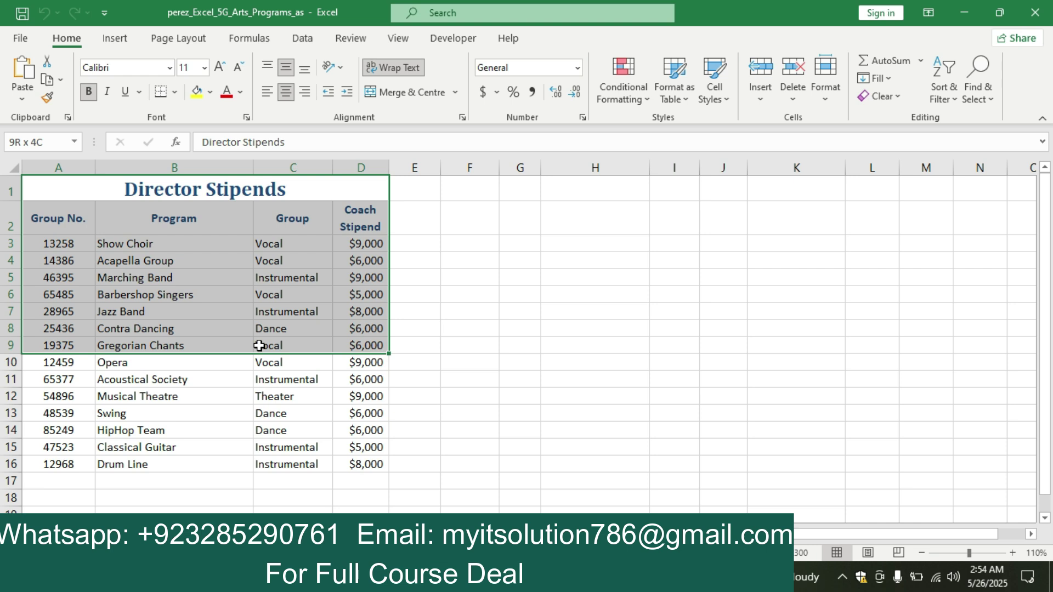
drag(259, 346, 259, 345)
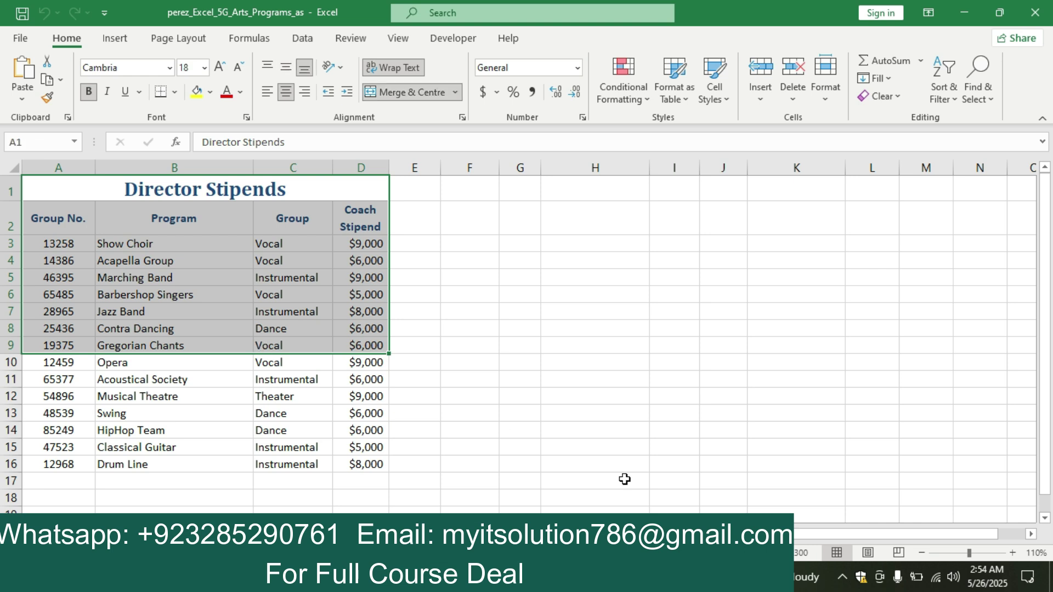
Display the Hilltop-Lower County-East worksheet and insert a table with a header row from the range A1:J13.
click(118, 534)
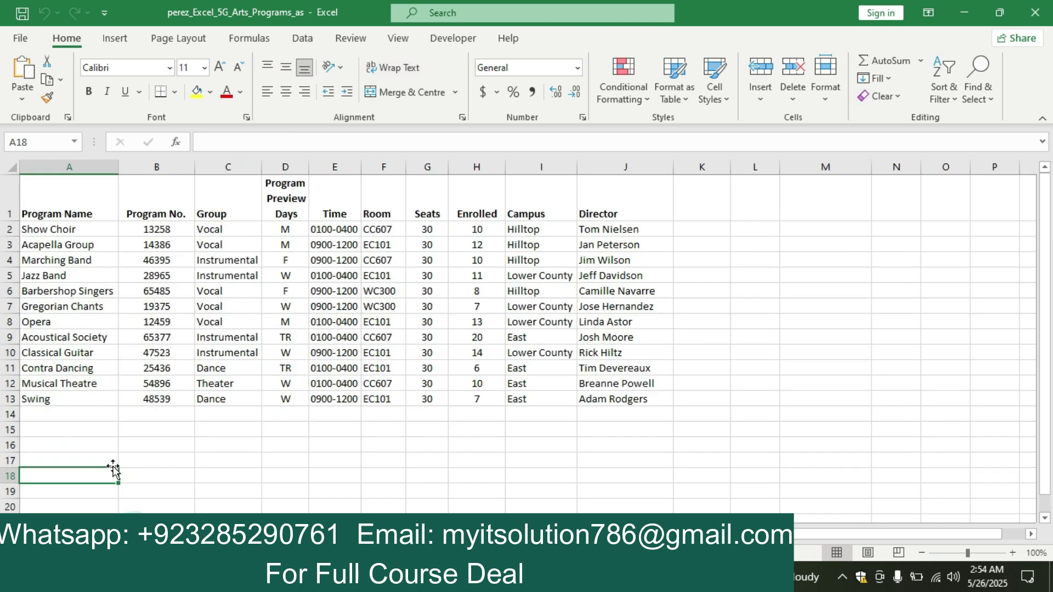
drag(32, 201, 596, 399)
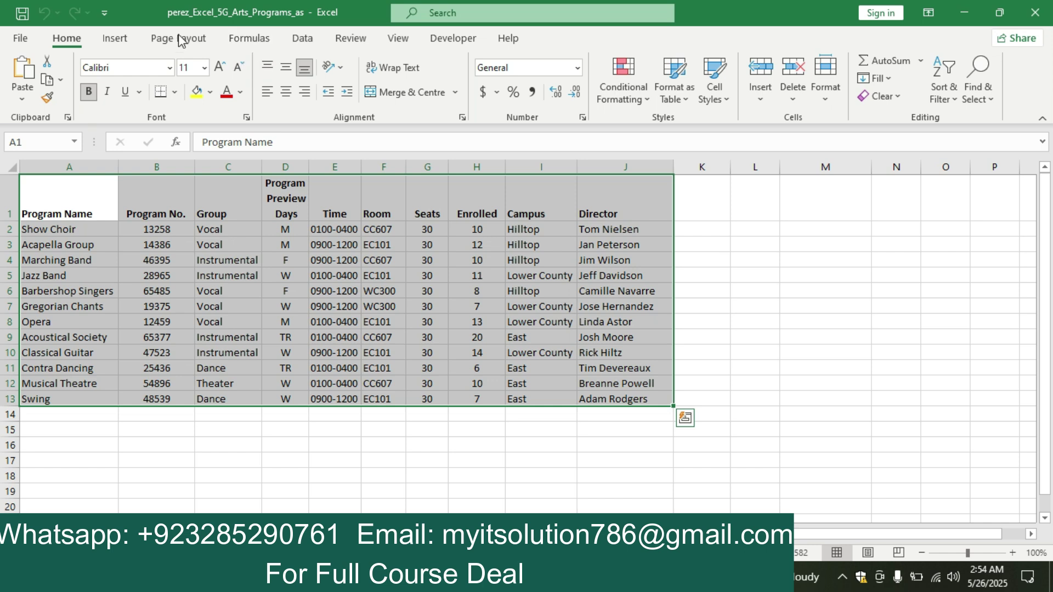
click(119, 44)
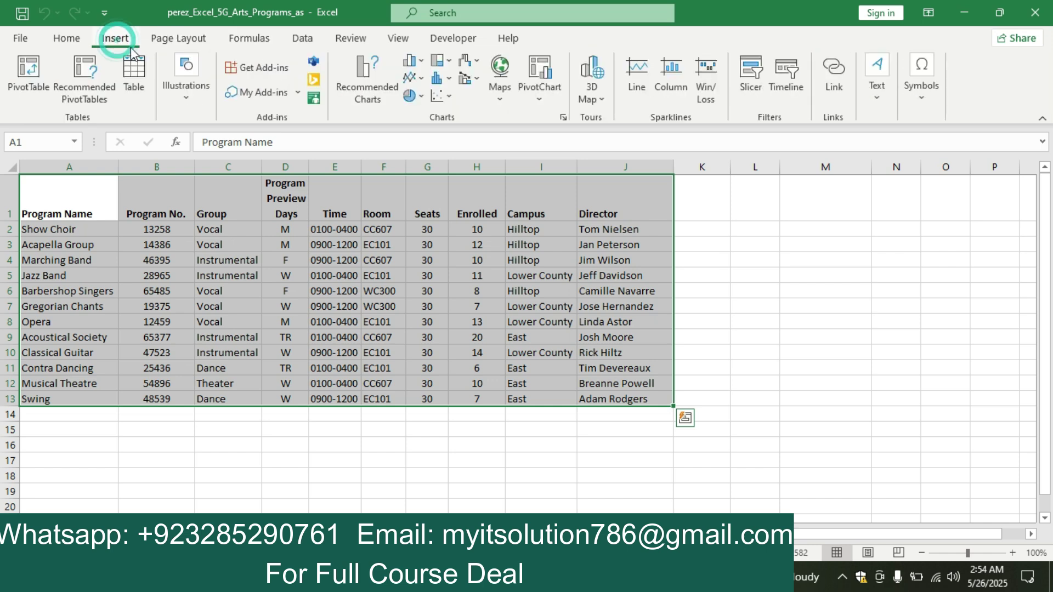
click(138, 75)
click(350, 365)
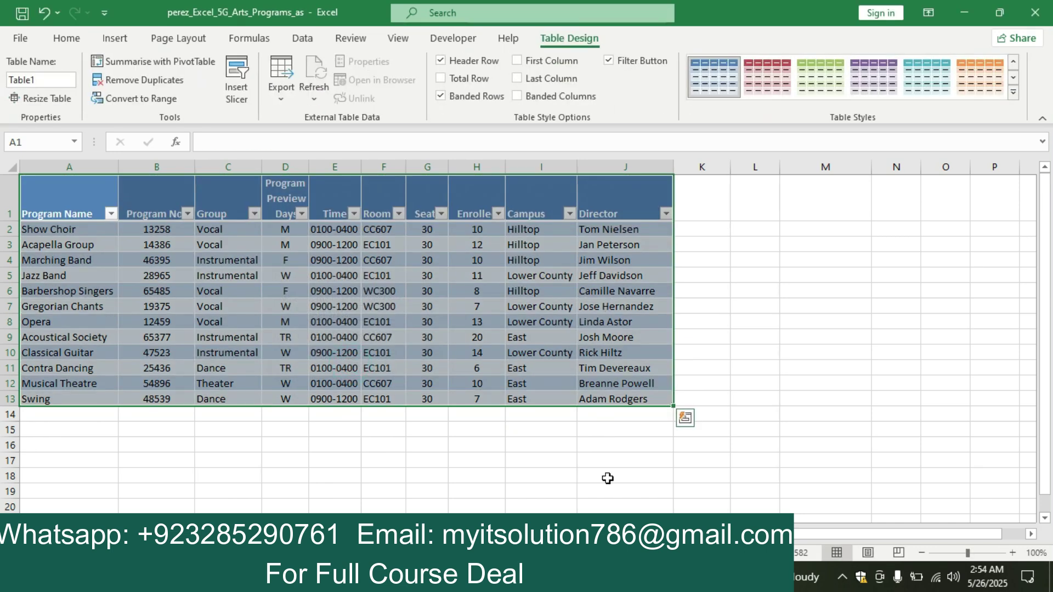
Switch to the Word instructions and highlight the step 3 sorting instruction in yellow.
click(543, 578)
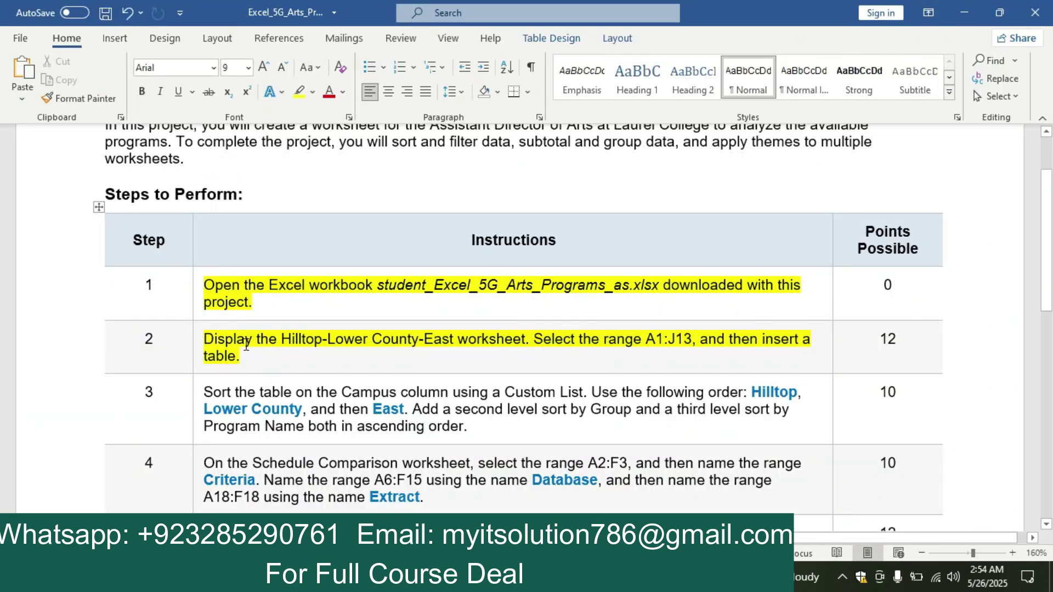
click(196, 398)
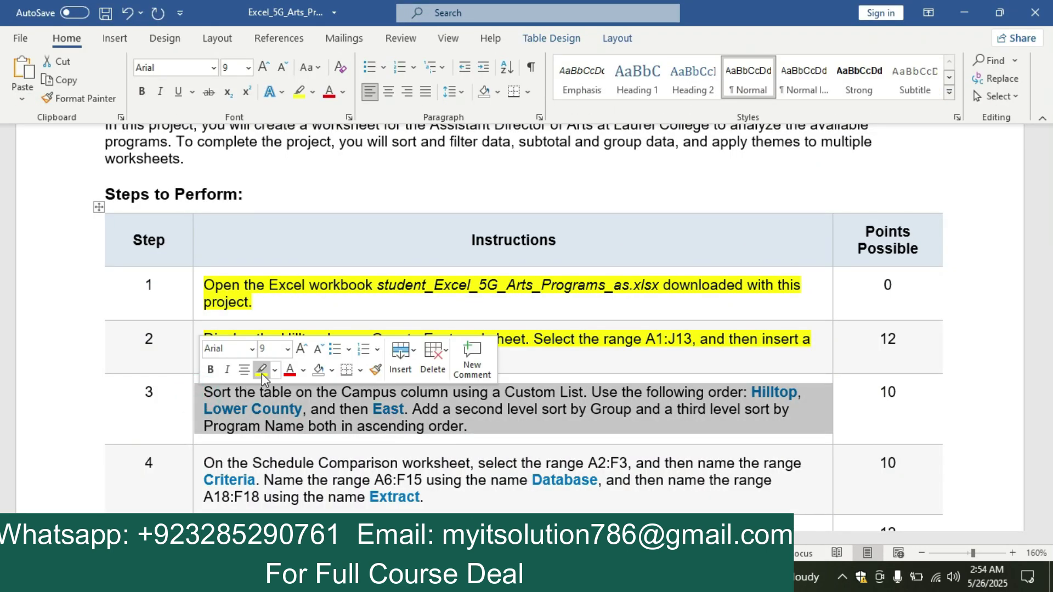
click(261, 373)
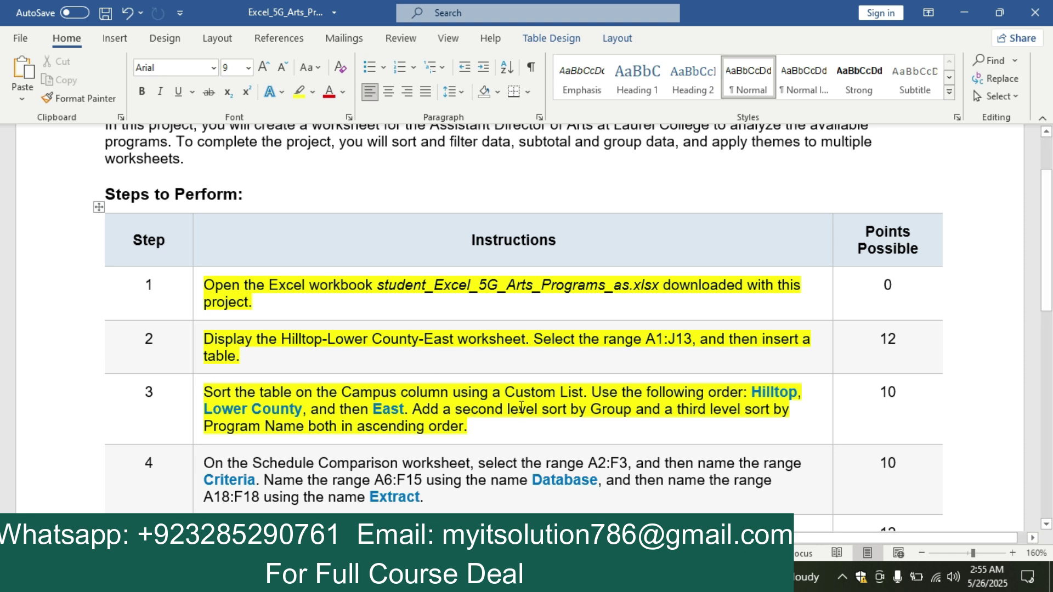
Switch to Excel and start a custom sort of the table by Campus, choosing a customised list as its order.
mouse_move(581, 581)
click(564, 460)
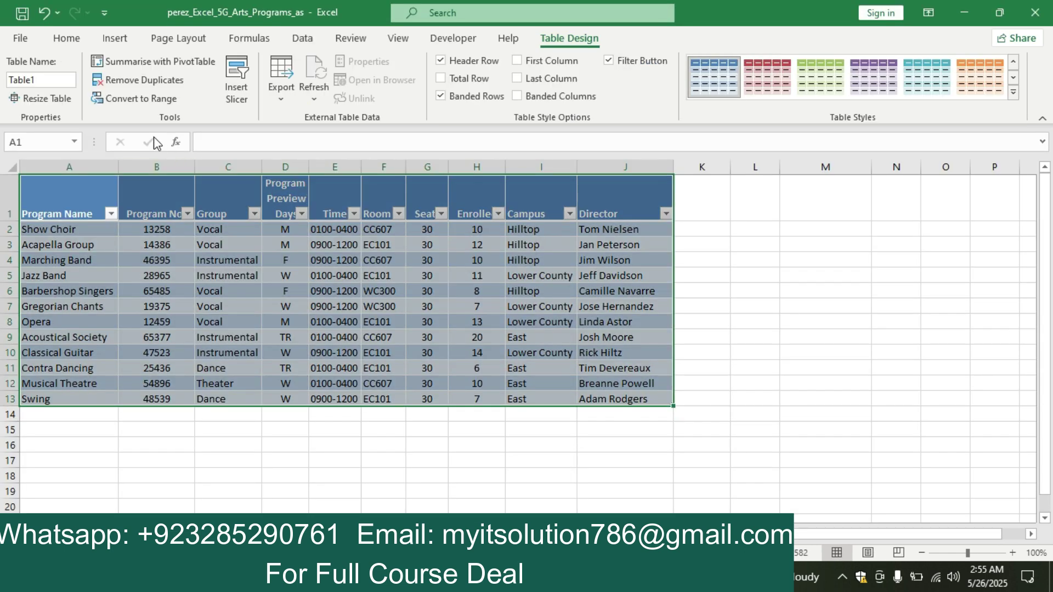
click(50, 37)
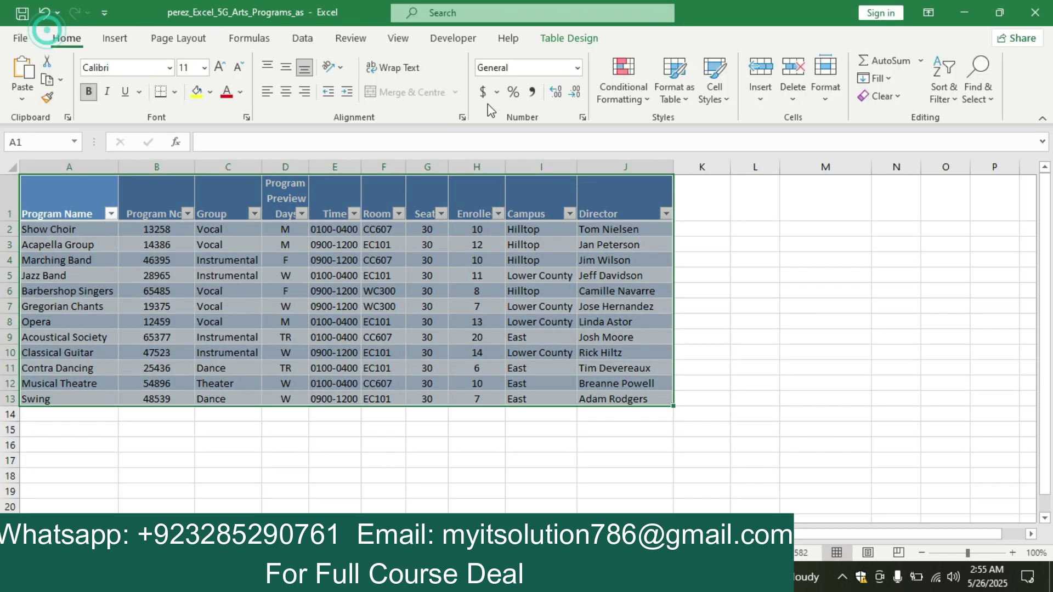
click(943, 83)
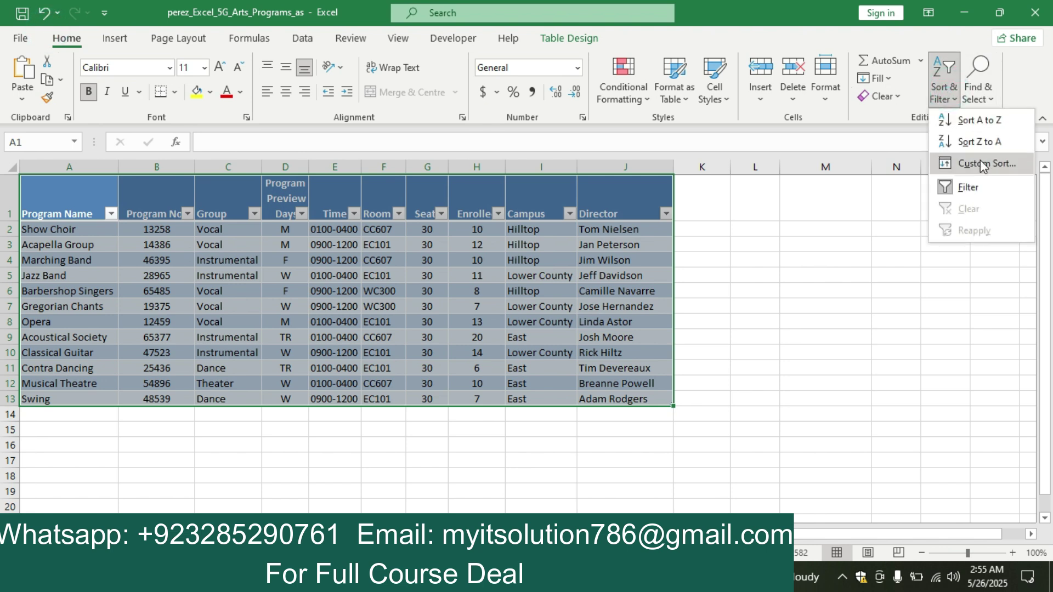
click(982, 164)
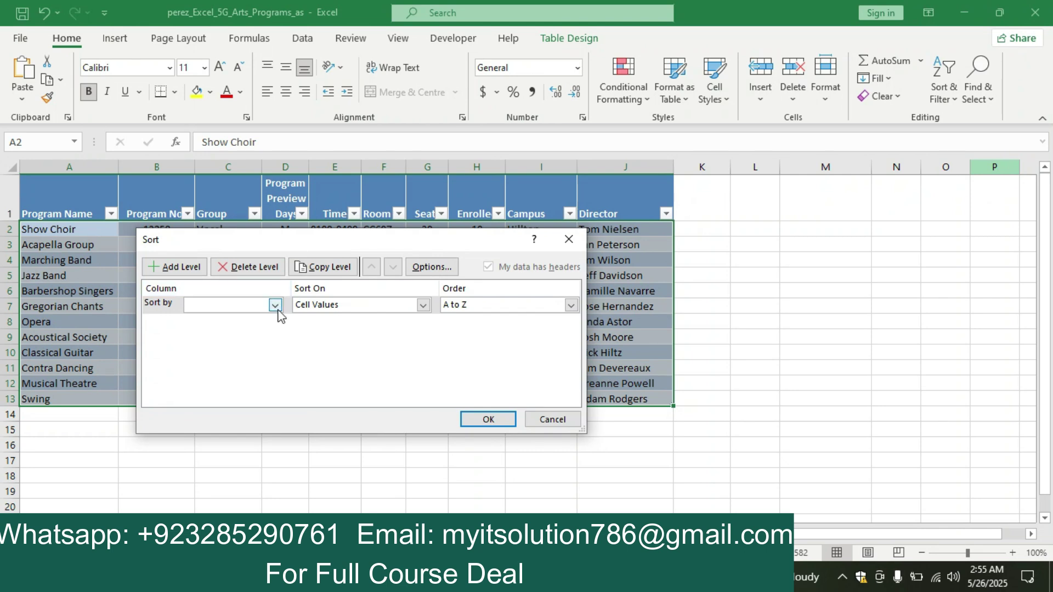
click(275, 305)
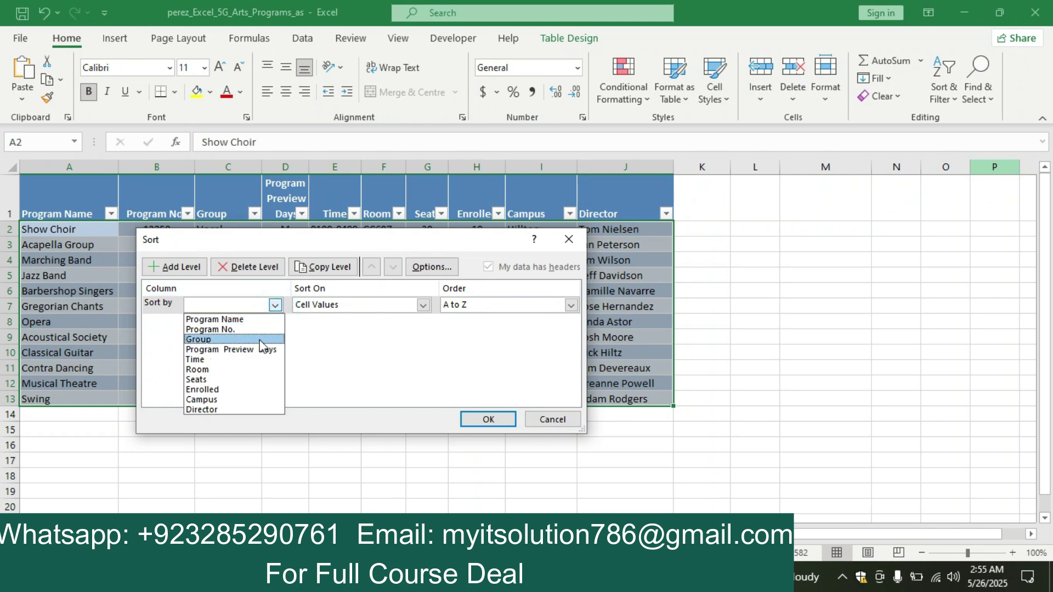
click(244, 400)
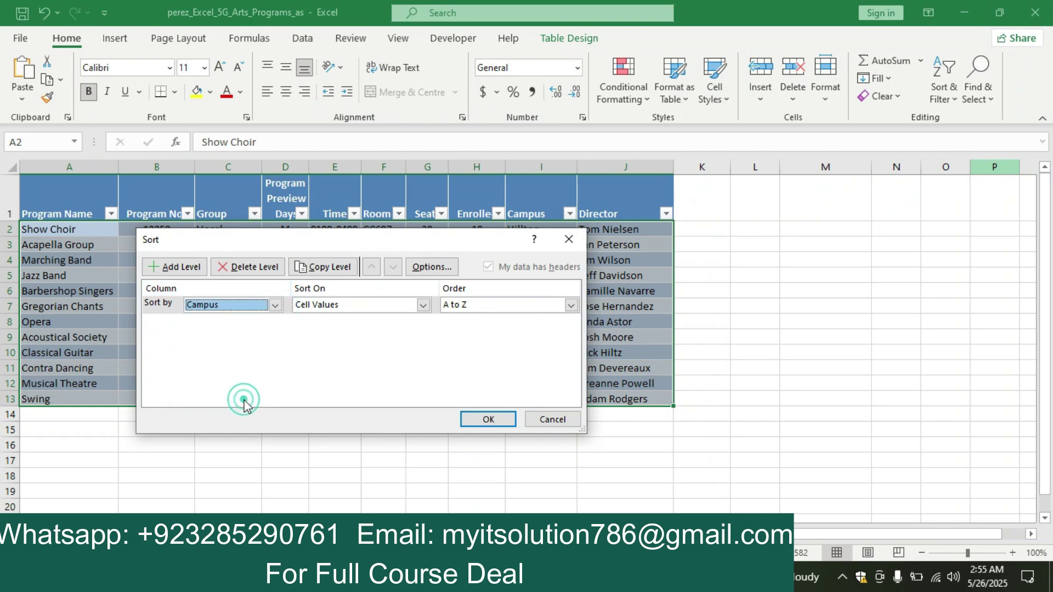
click(571, 306)
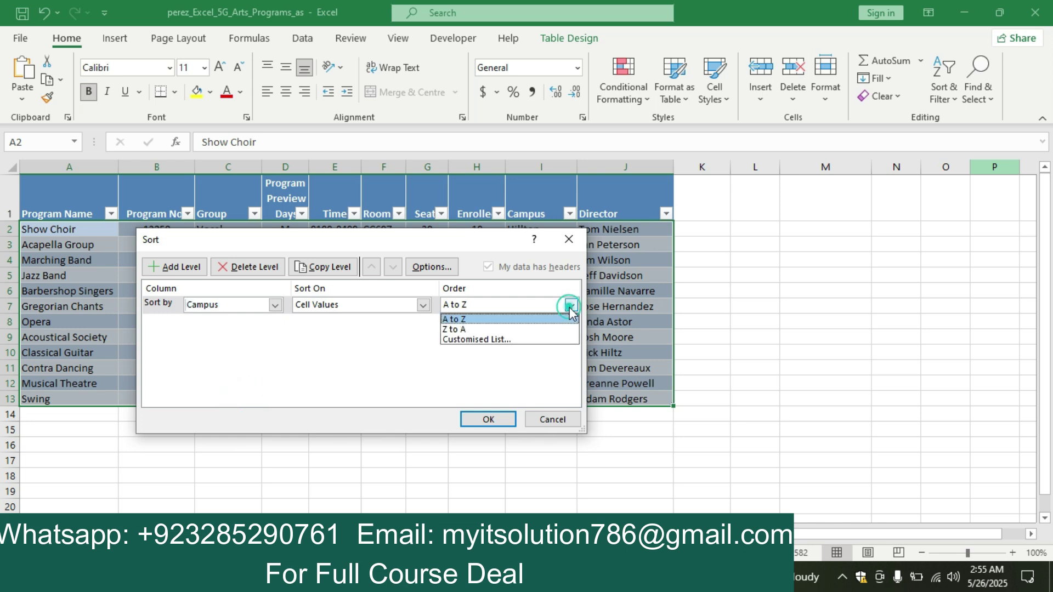
click(555, 340)
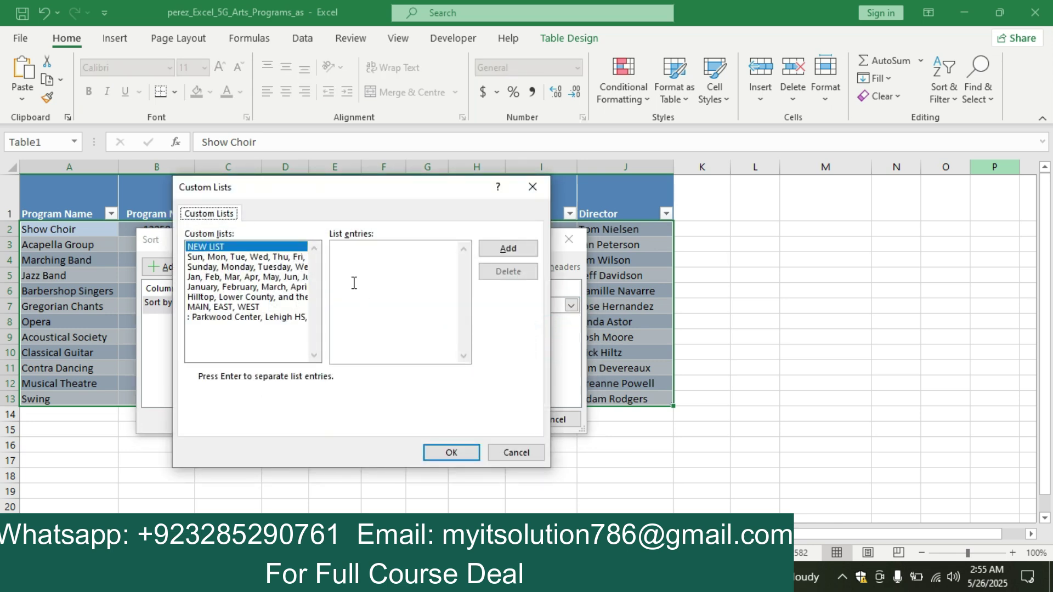
Select Hilltop, Lower County and East together in step 3 of the Word instructions, and return to Excel's Custom Lists dialog.
key(alt+Tab)
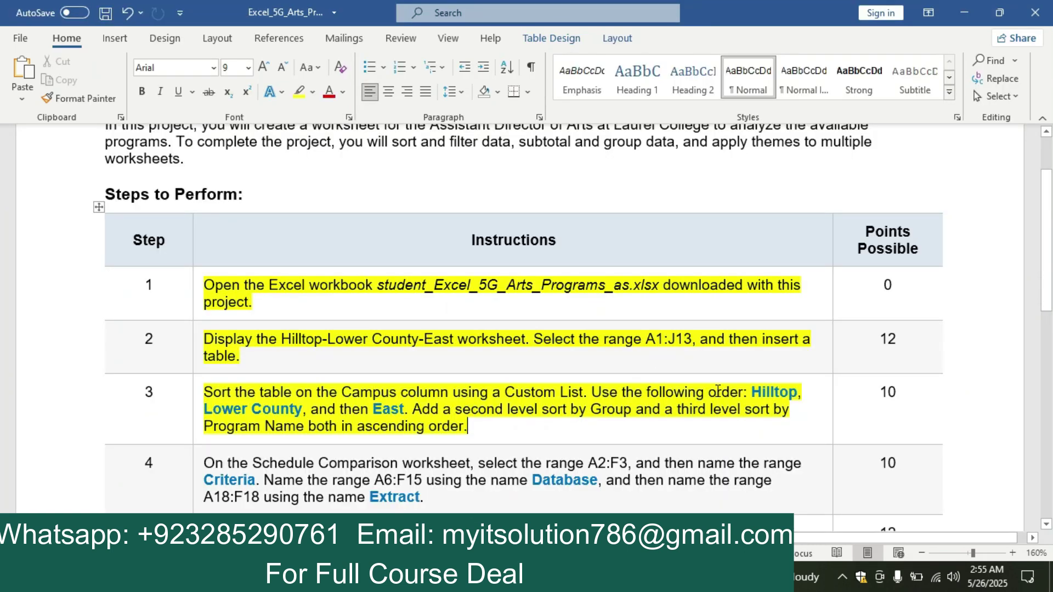
drag(751, 392, 797, 402)
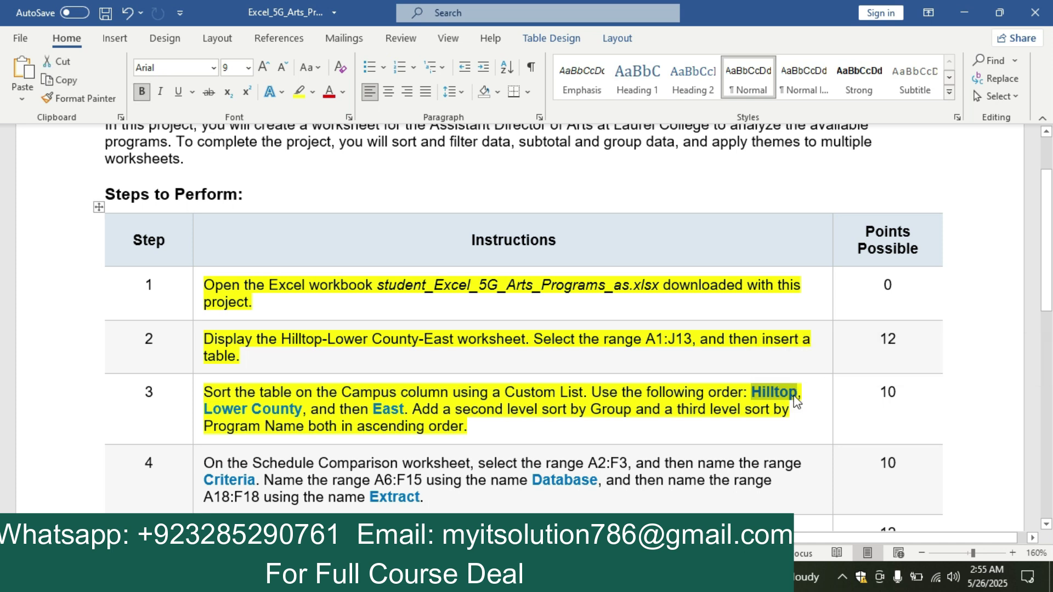
click(205, 410)
drag(204, 410, 281, 416)
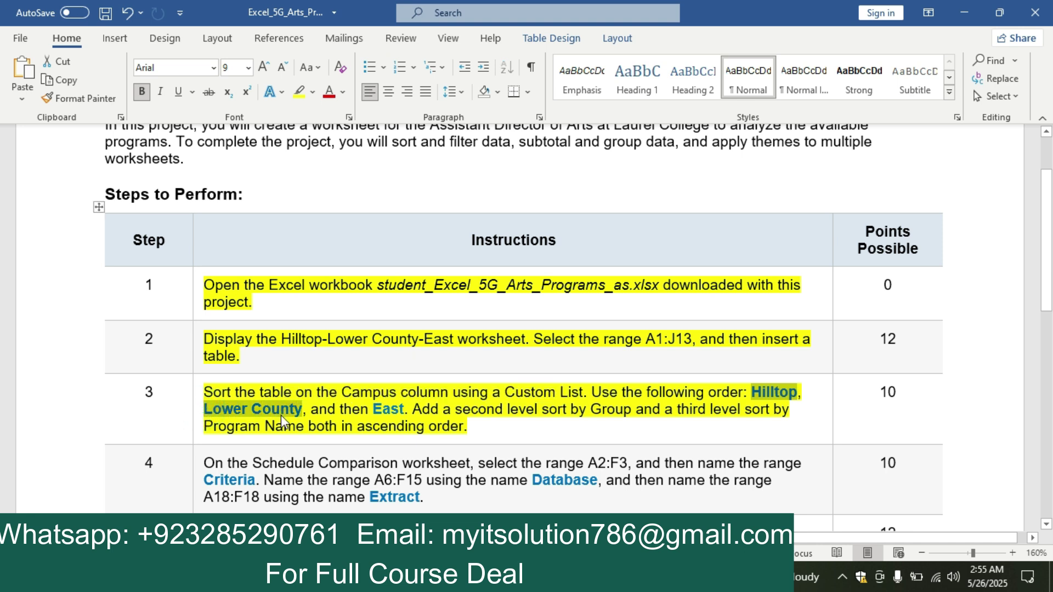
drag(362, 409, 389, 415)
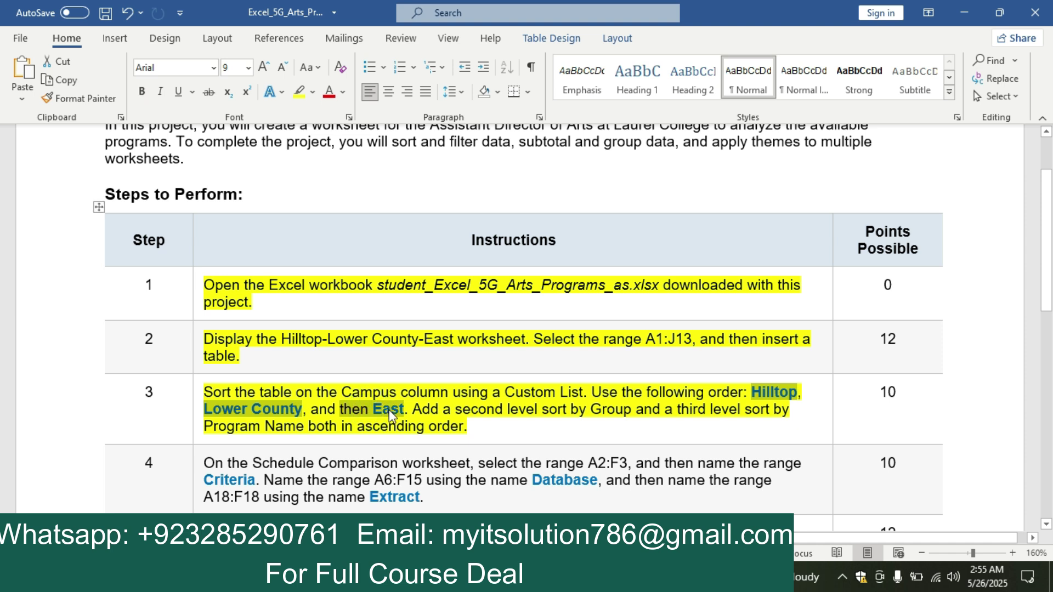
ctrl+click(356, 410)
drag(372, 410, 404, 414)
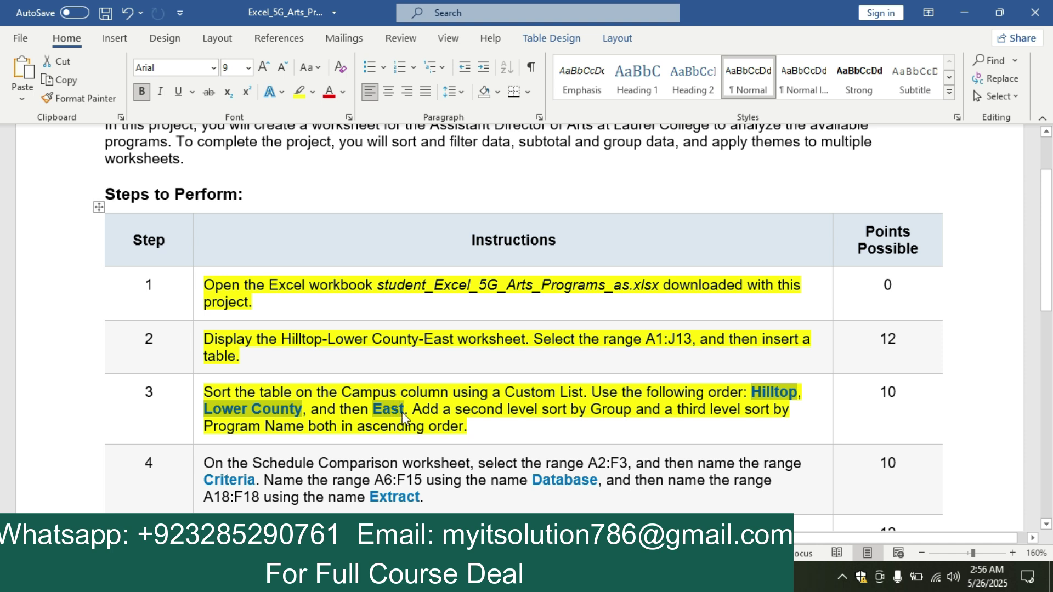
key(alt+Tab)
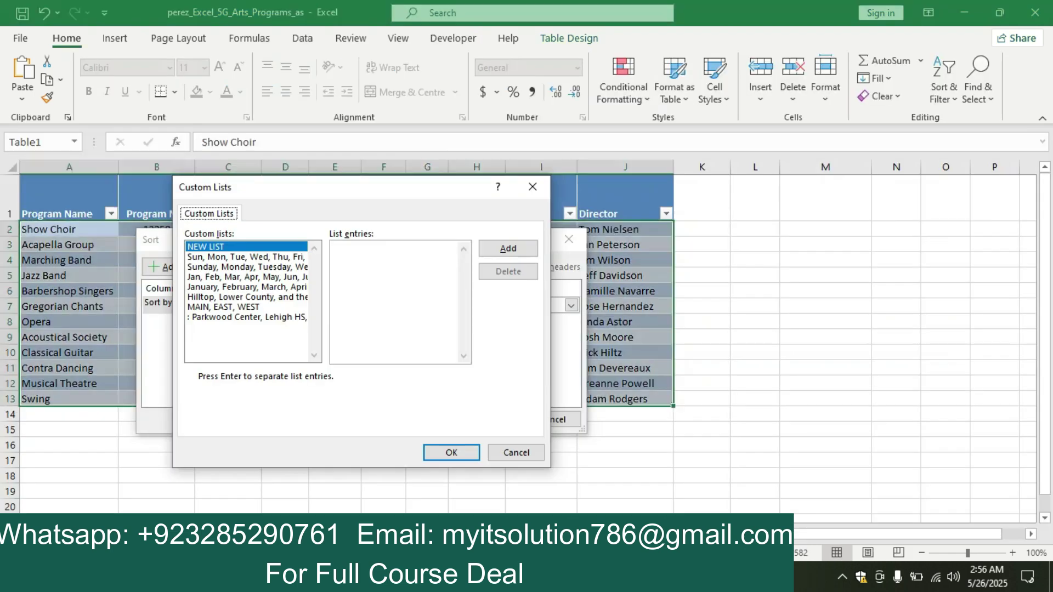
Create a custom list with the entries Hilltop, Lower County and East, and apply it as the Campus sort order.
click(404, 278)
text(Hilltop Lower County East)
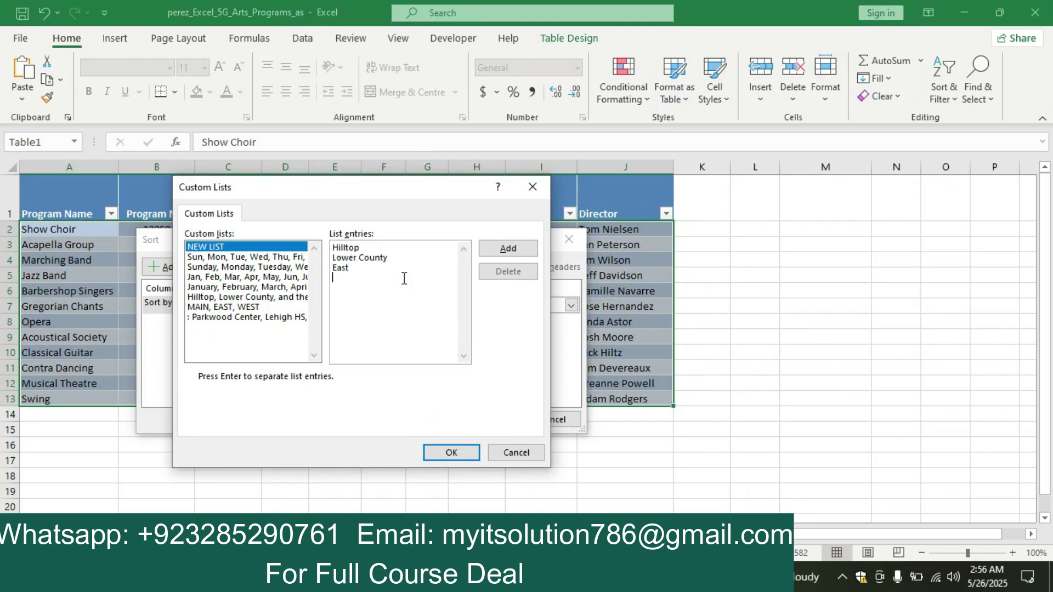
click(501, 252)
click(457, 454)
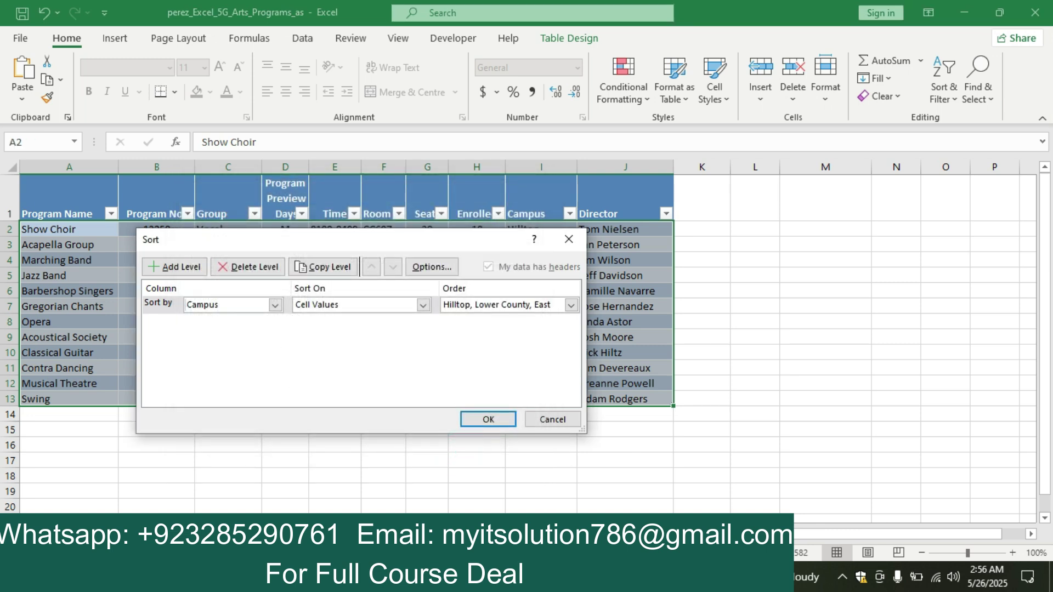
Check step 3 in the Word instructions and add a second sort level in Excel by Group, A to Z.
key(alt+Tab)
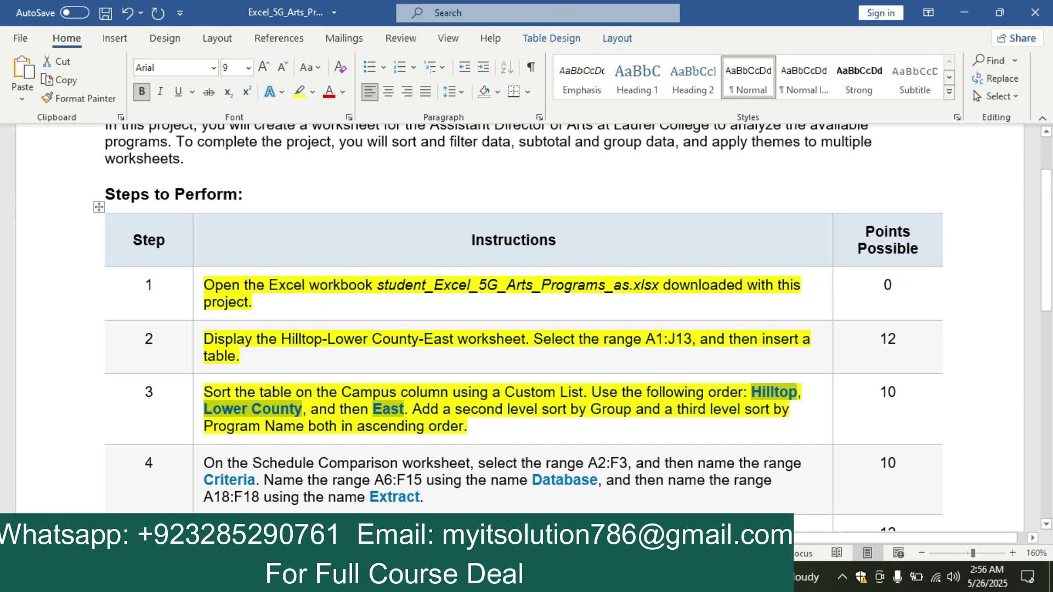
key(alt+Tab)
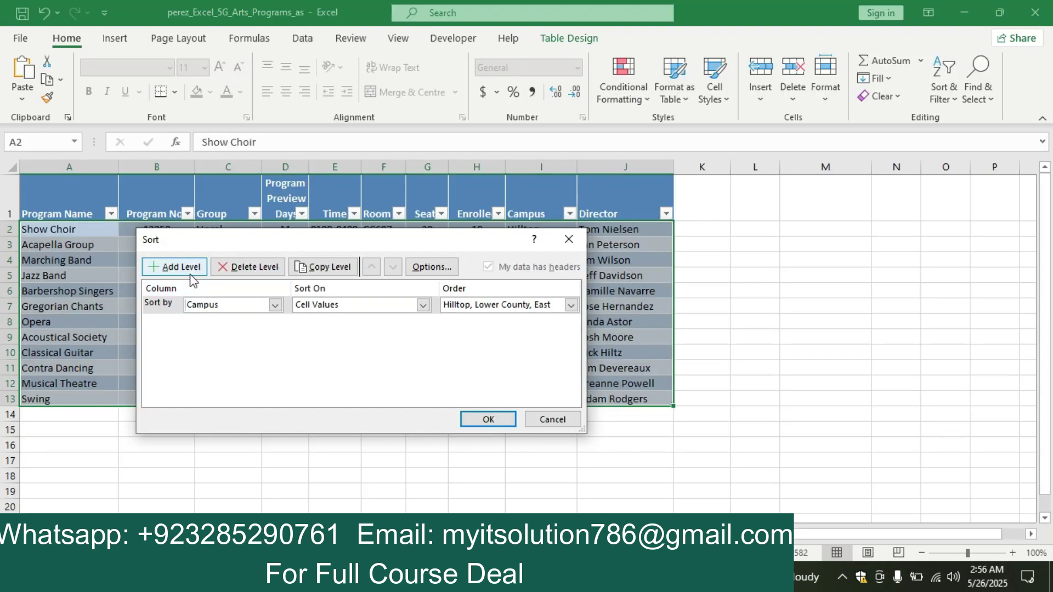
click(174, 266)
click(275, 322)
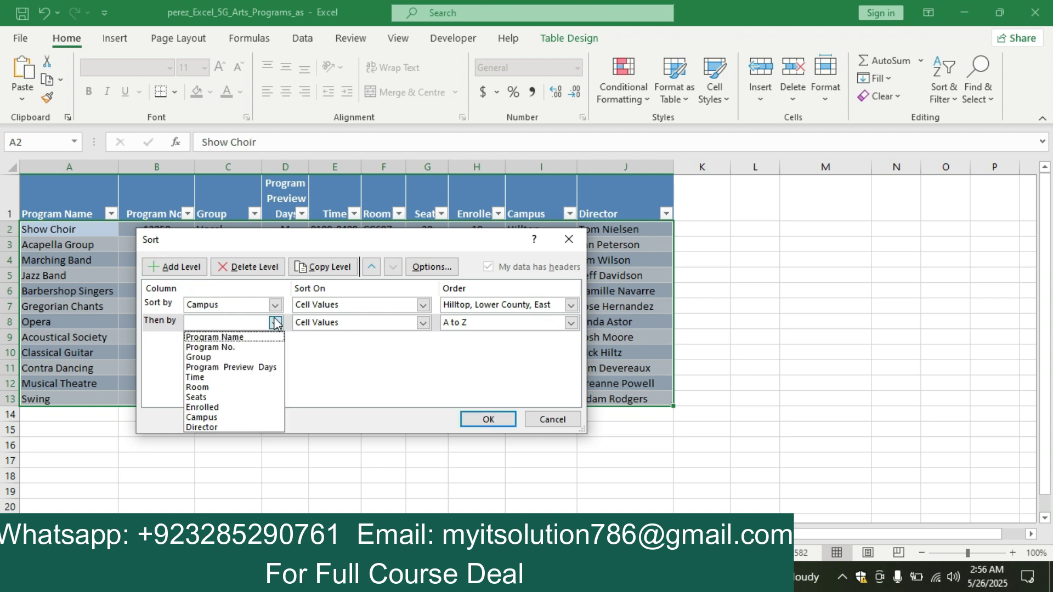
click(245, 360)
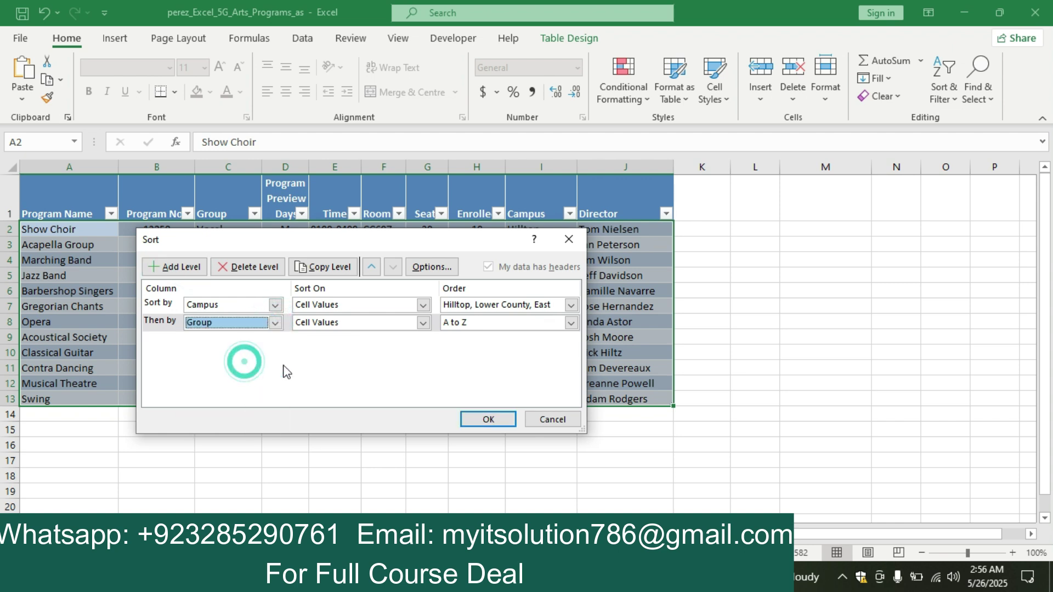
Recheck step 3 in Word, add a third sort level in Excel by Program Name, A to Z, and apply the sort.
click(543, 579)
click(543, 485)
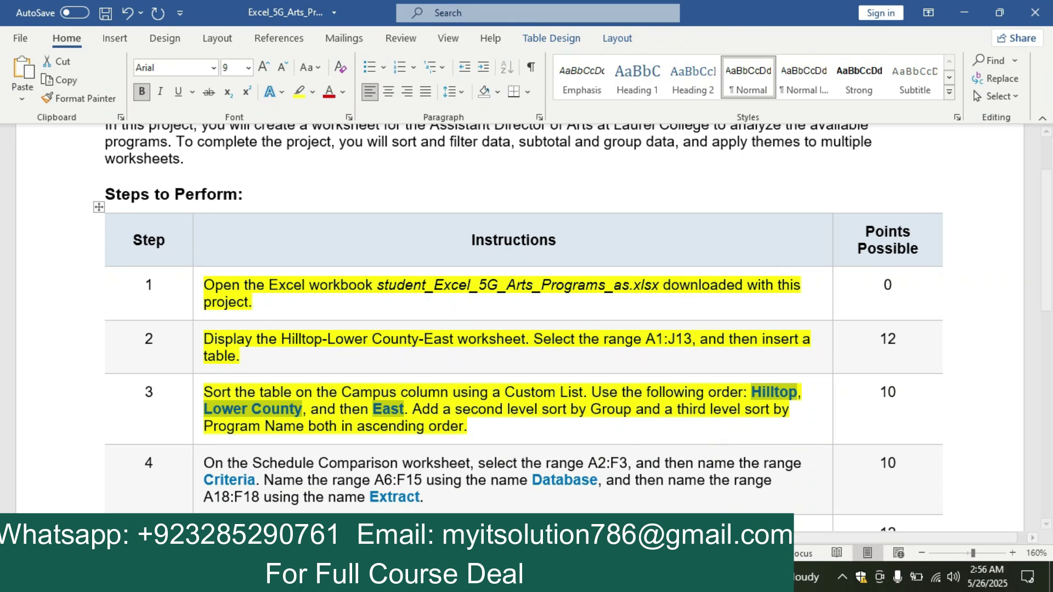
key(alt+Tab)
click(200, 269)
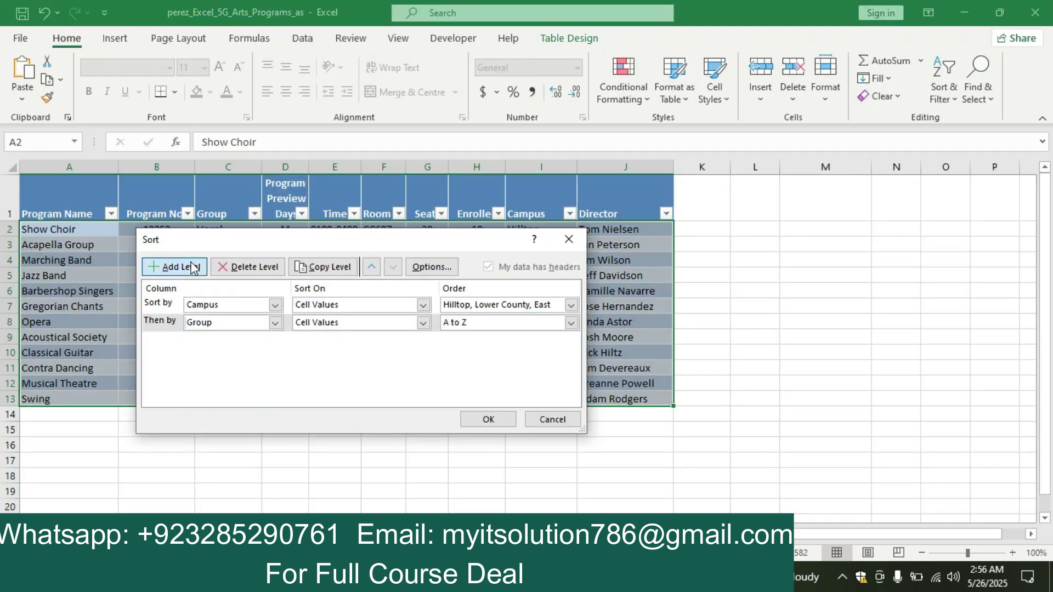
click(275, 340)
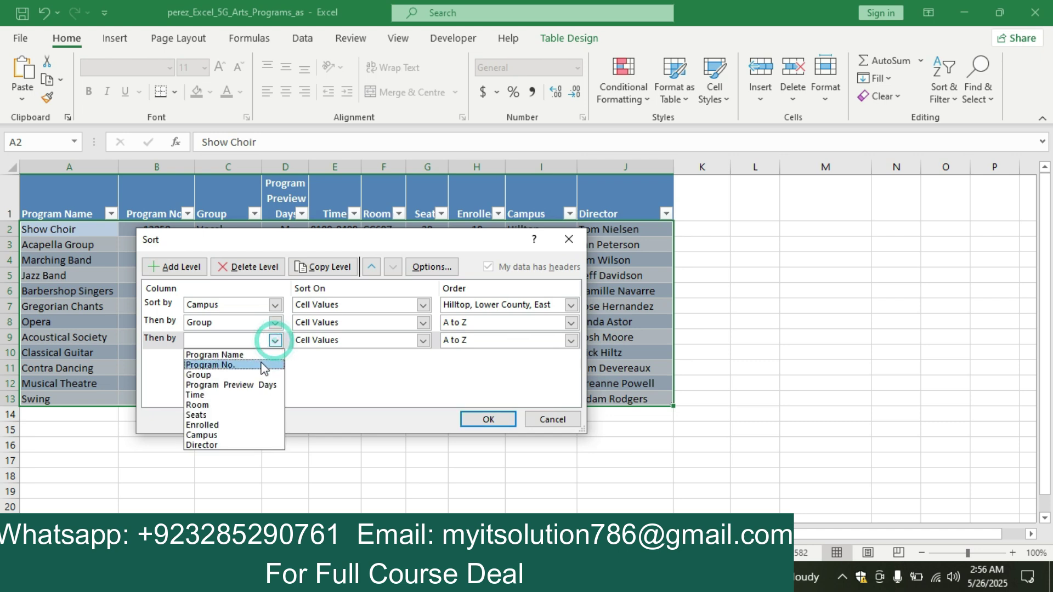
click(261, 356)
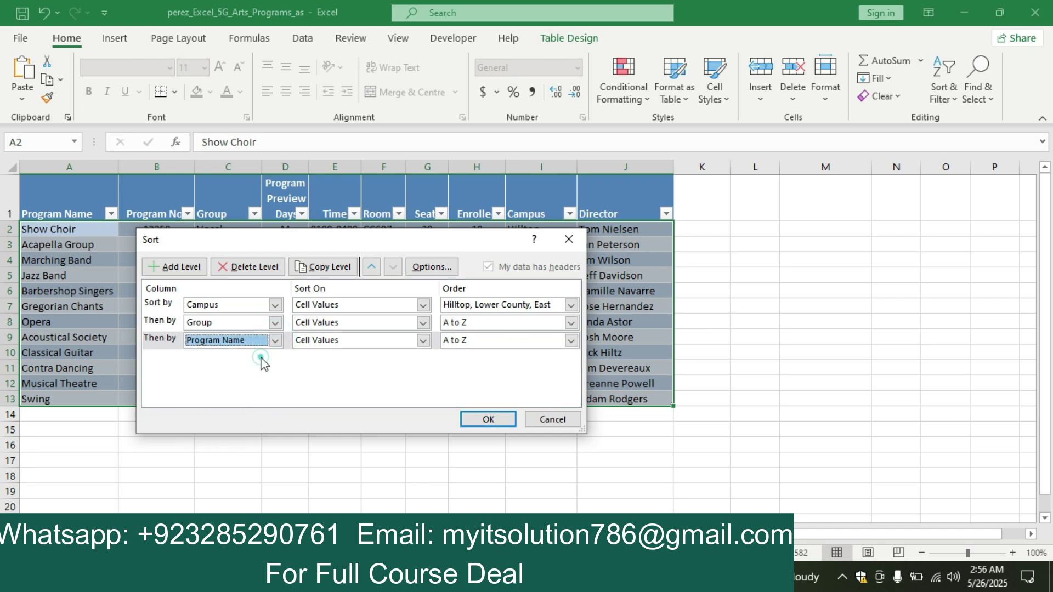
click(489, 420)
Switch to the Word instructions and highlight the step 4 range-naming instruction in yellow.
drag(528, 476, 543, 579)
click(542, 579)
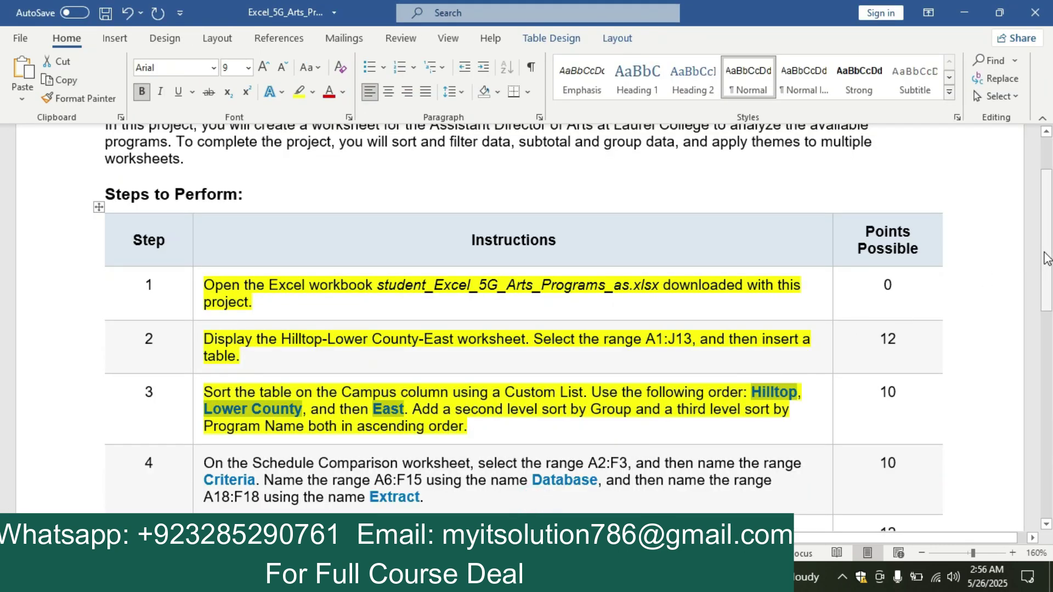
drag(1047, 258, 1047, 318)
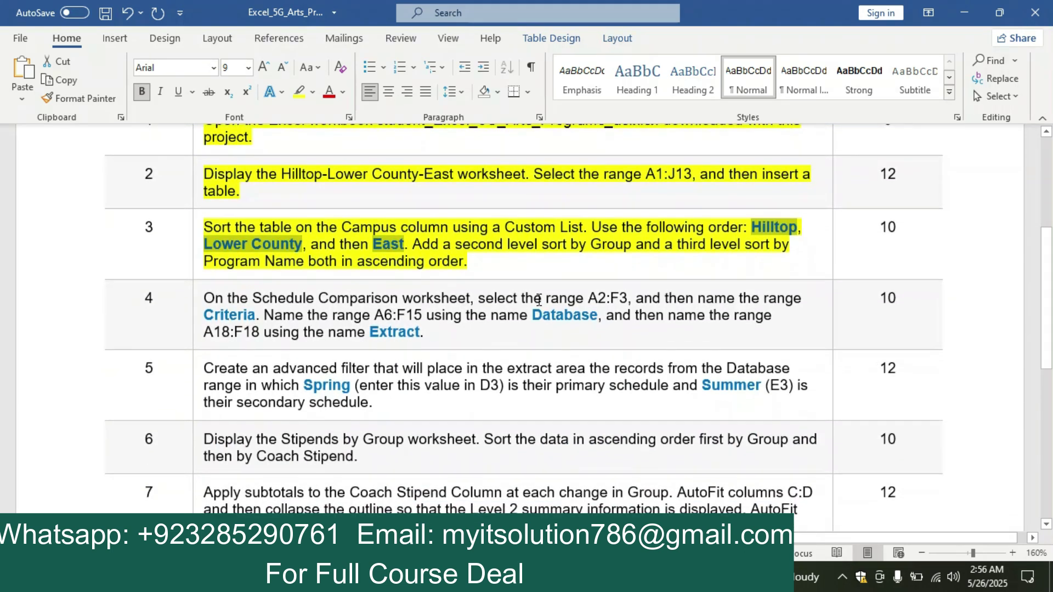
click(200, 307)
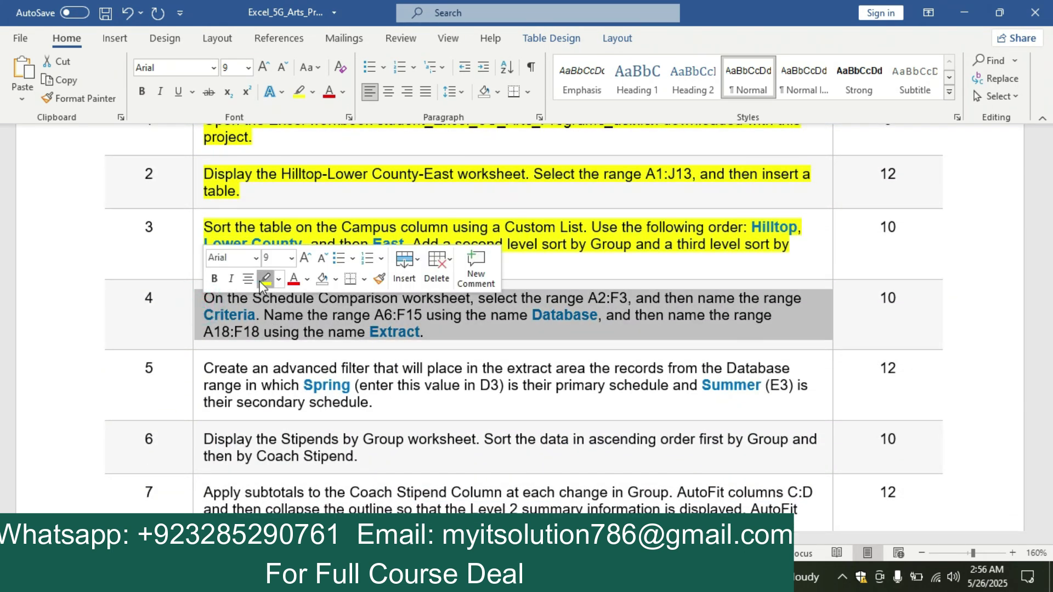
click(259, 281)
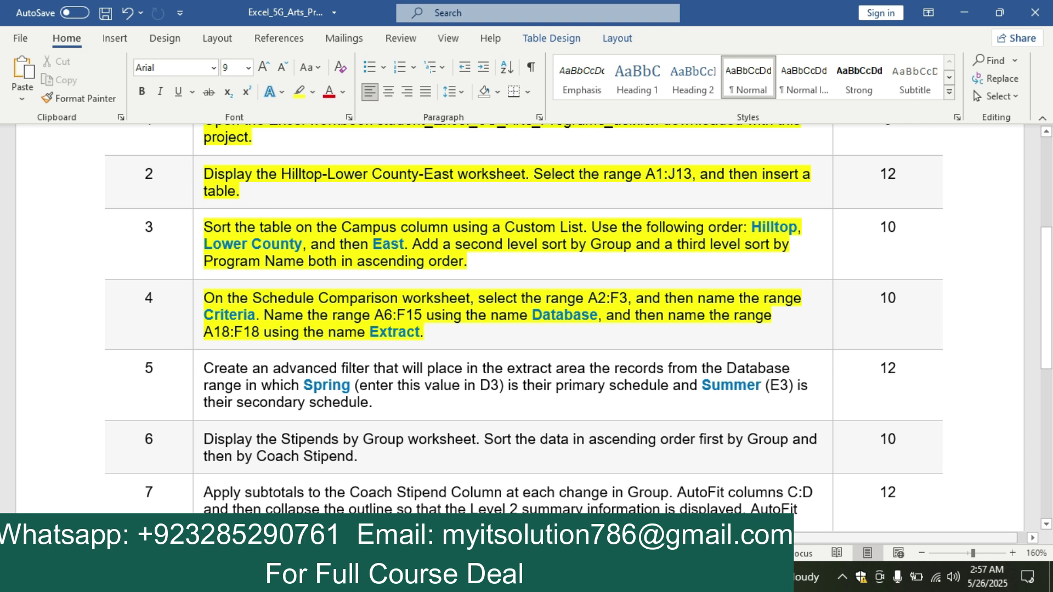
Check step 4 in the Word instructions and select the criteria range A2:F3 on Excel's Schedule Comparison worksheet.
key(alt+Tab)
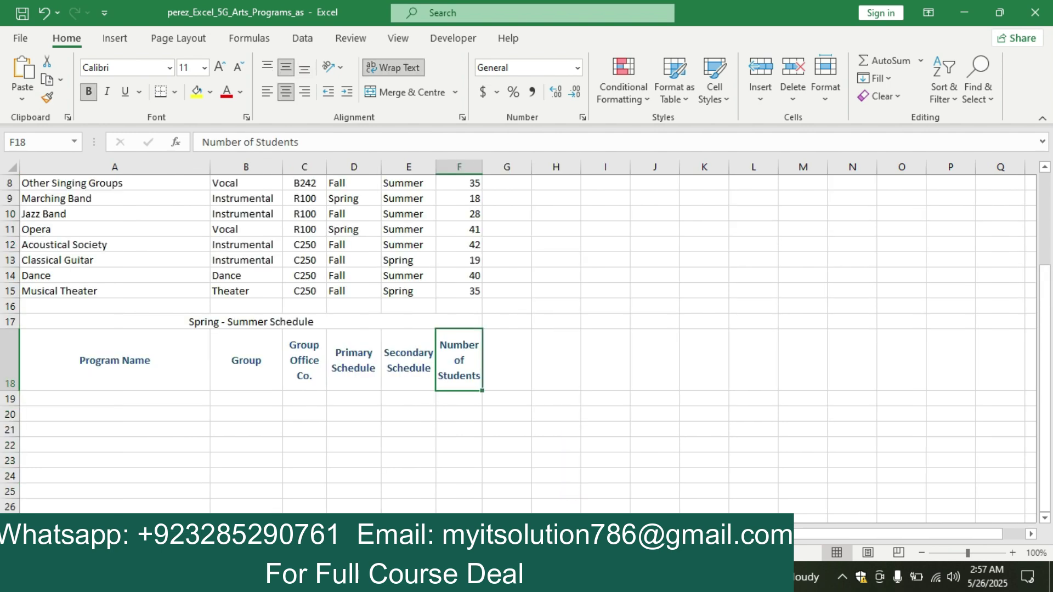
key(alt+Tab)
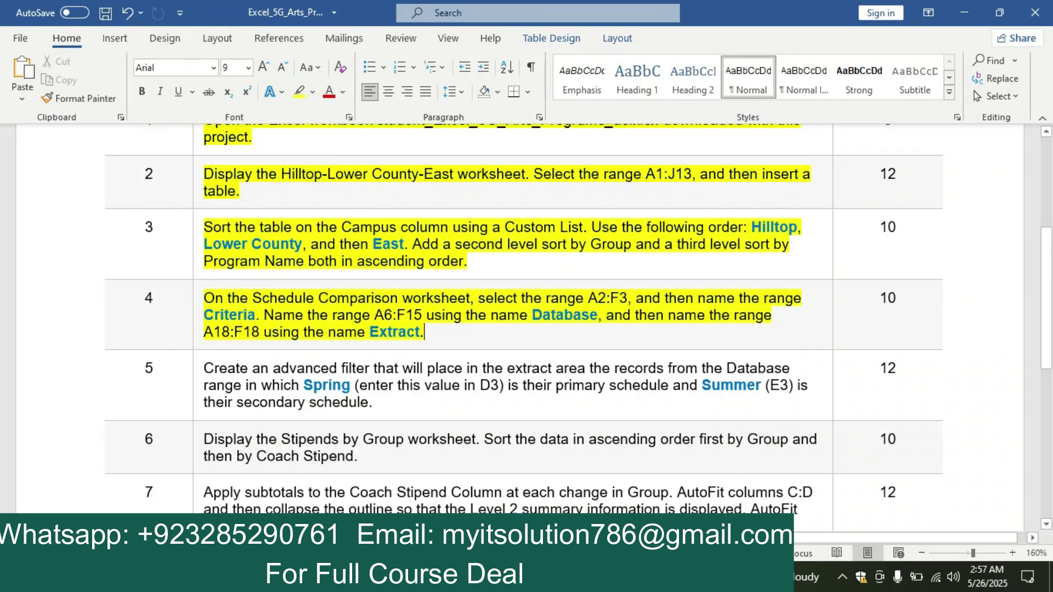
click(553, 472)
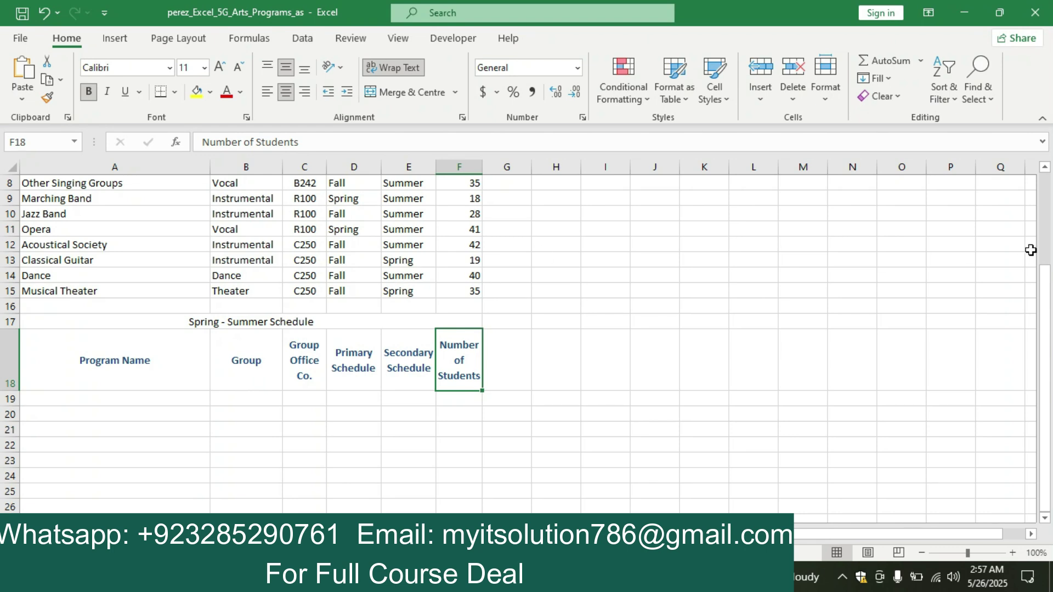
click(1046, 204)
drag(106, 207, 445, 257)
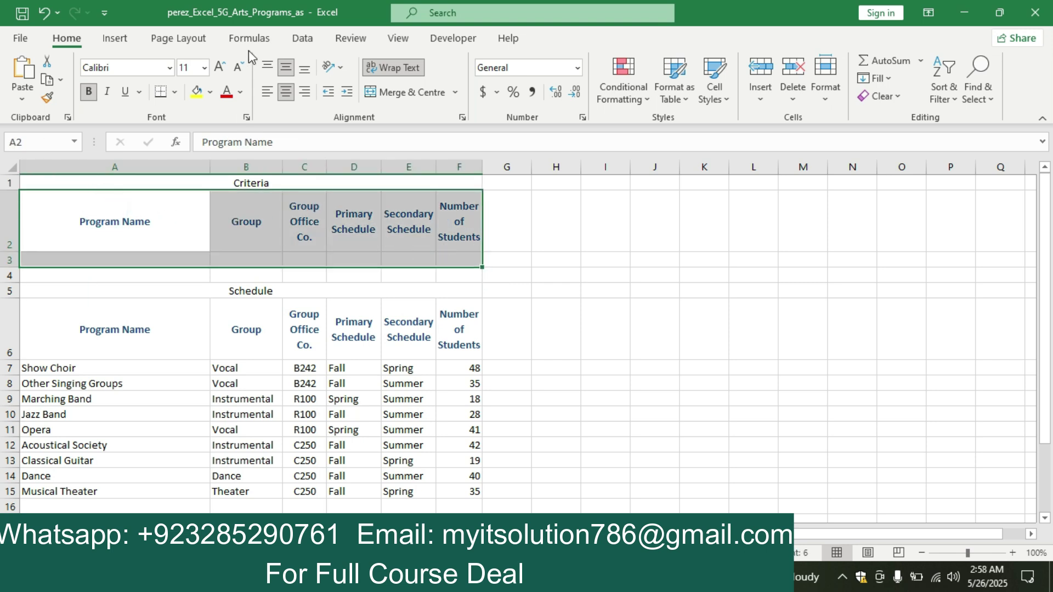